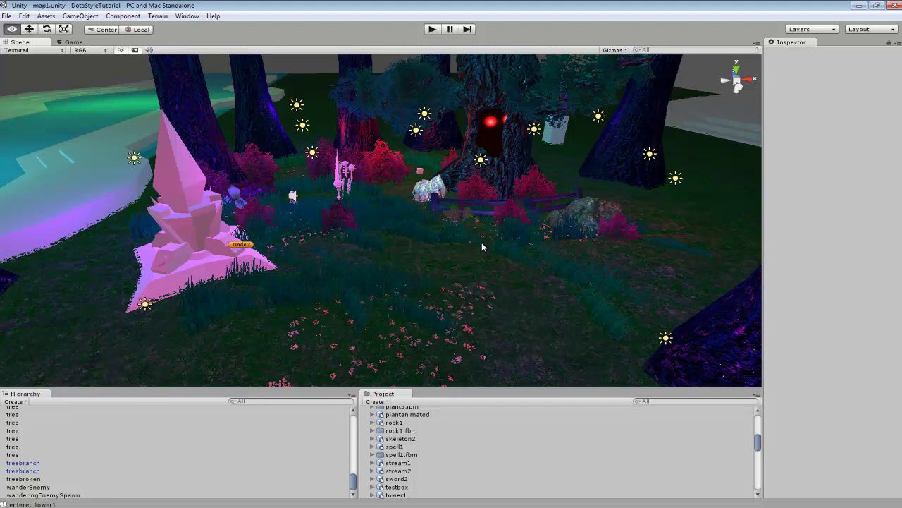
- Orbit the level, inspecting the ground plane and a tree branch object
alt+drag(483, 247, 421, 256)
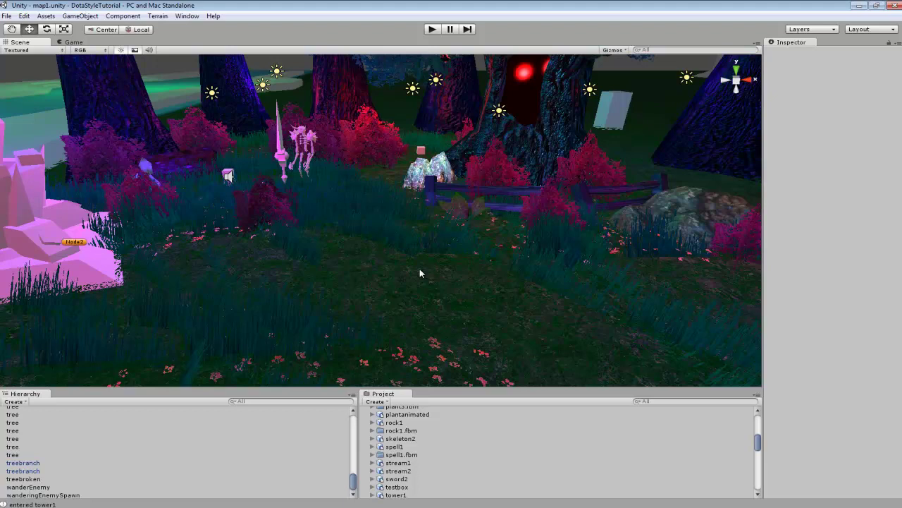
alt+drag(419, 273, 389, 290)
click(393, 292)
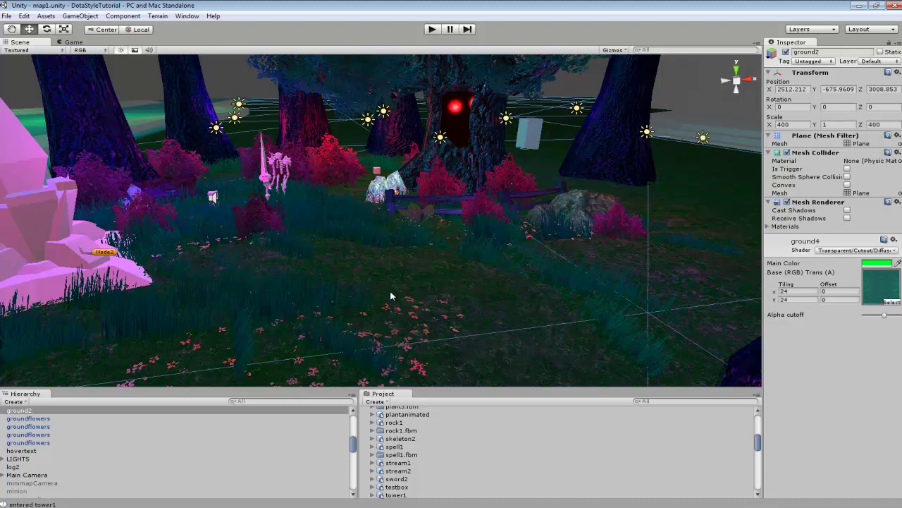
click(255, 84)
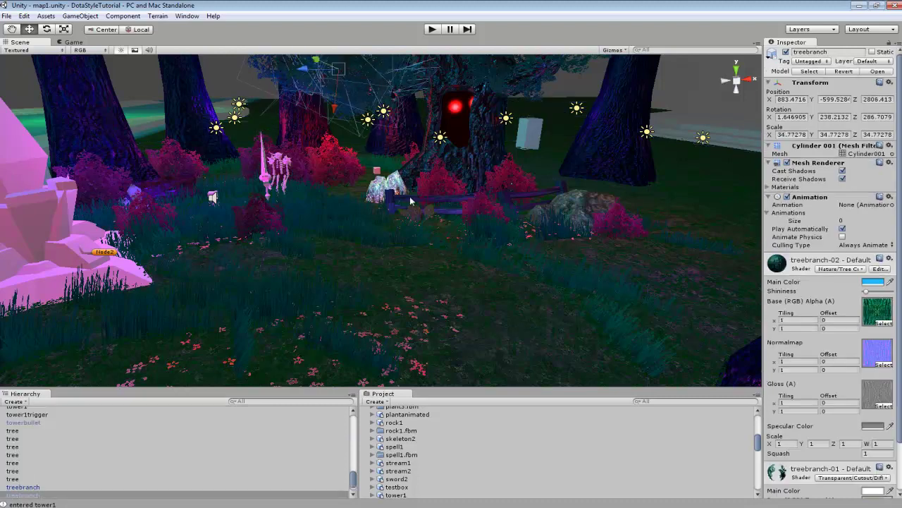
click(219, 100)
- Orbit down over the flowered ground and look between the pink crystal and red-eyed tree
alt+drag(218, 100, 425, 306)
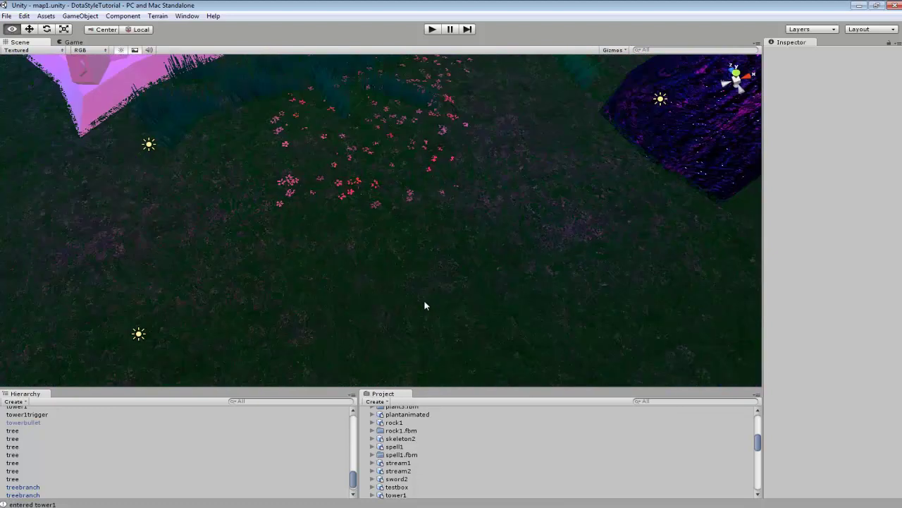
alt+drag(453, 202, 408, 259)
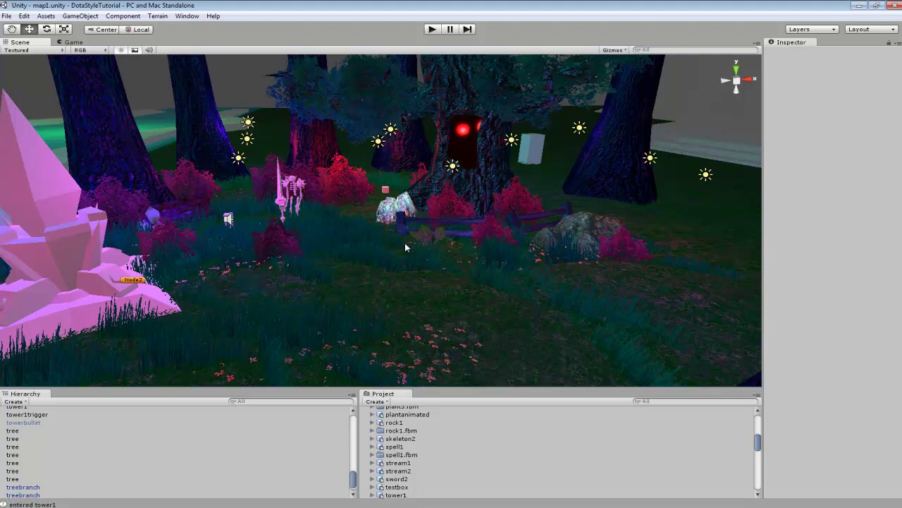
right_drag(435, 263, 544, 243)
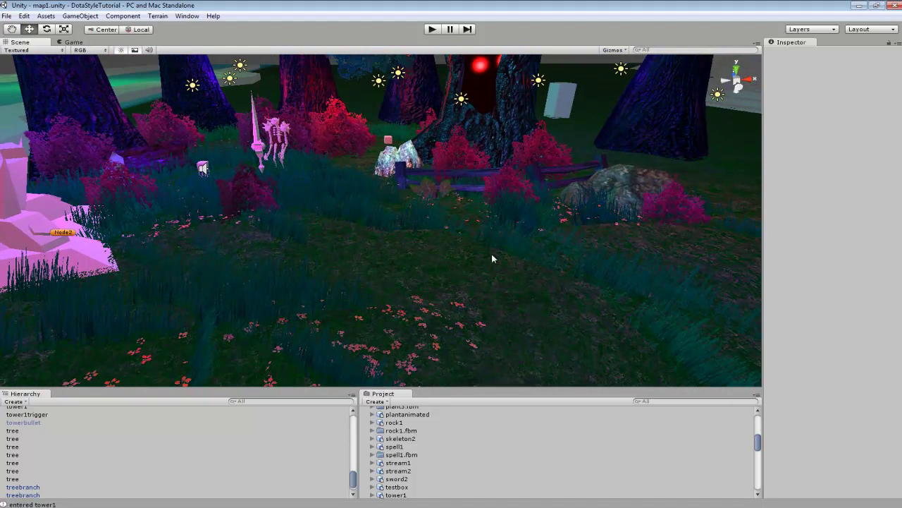
right_drag(492, 258, 602, 215)
right_drag(572, 184, 313, 169)
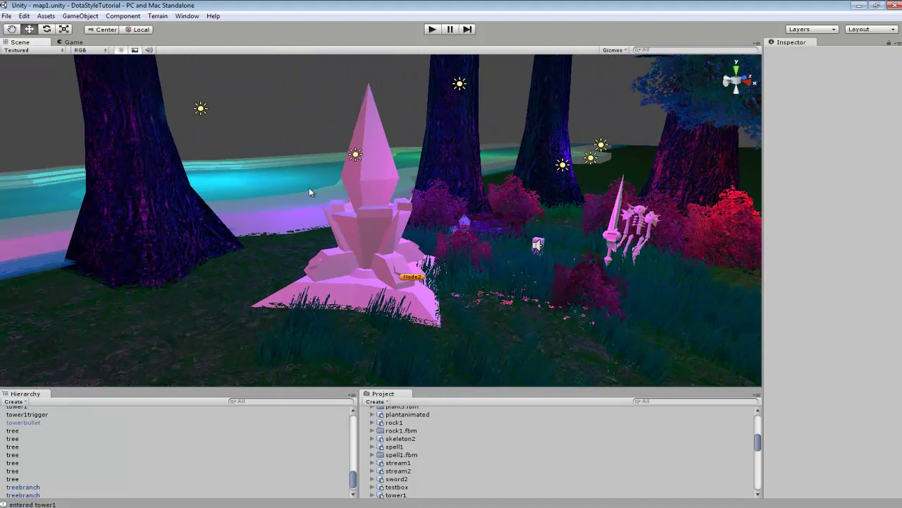
right_drag(292, 183, 269, 167)
right_drag(195, 167, 226, 182)
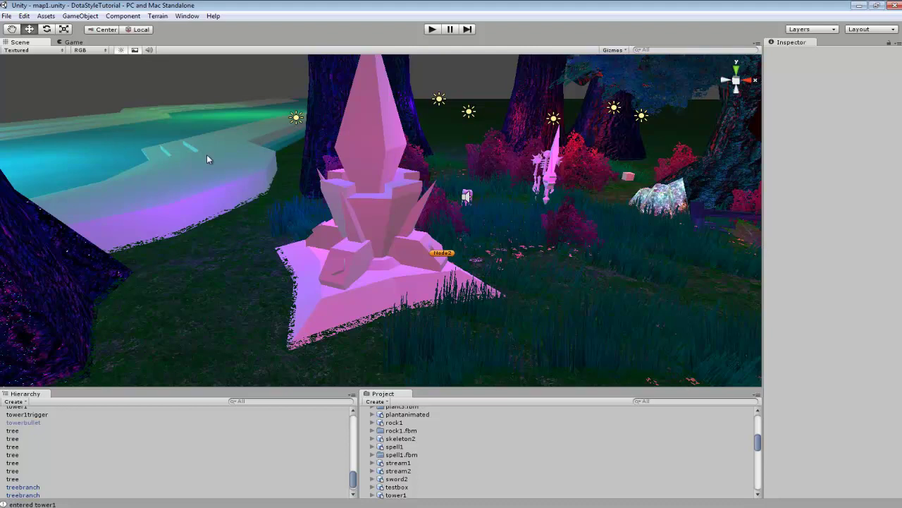
- Reframe the pink crystal among the tree trunks, then turn toward the red-eyed tree and skeleton
right_drag(209, 156, 187, 159)
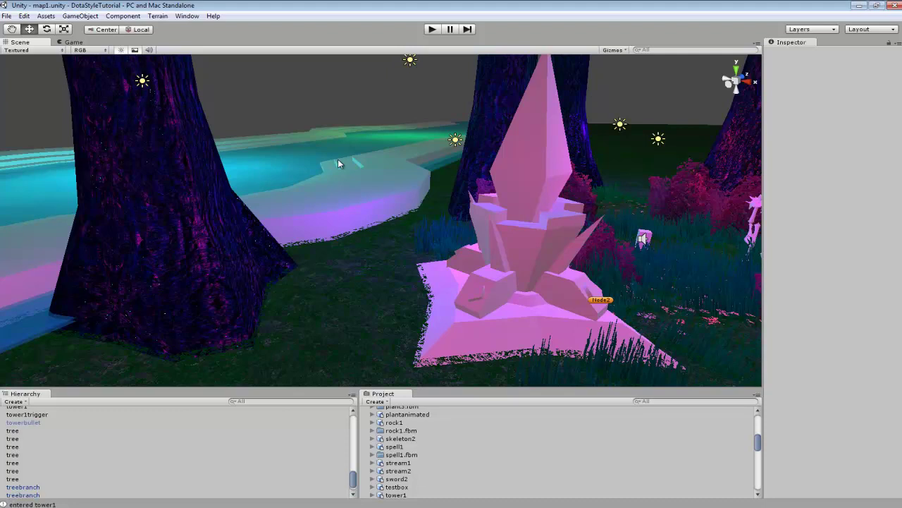
right_drag(338, 158, 396, 167)
right_drag(117, 163, 341, 200)
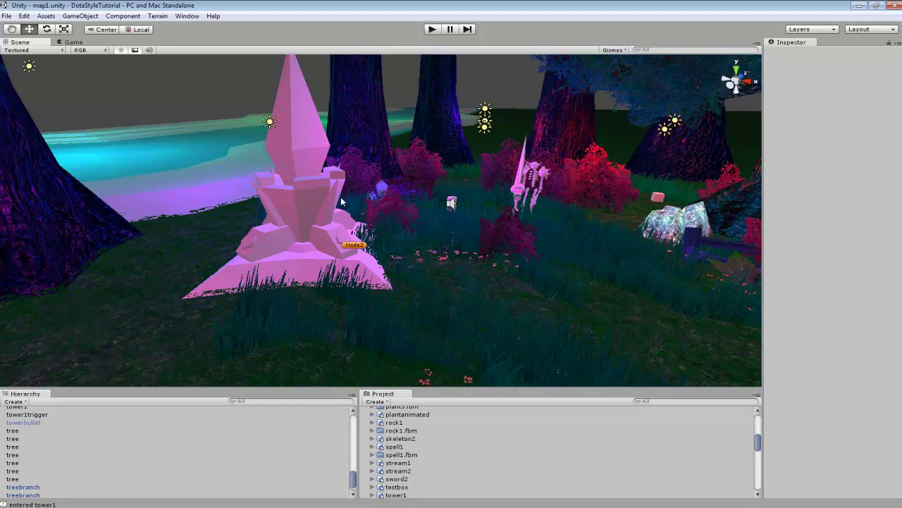
right_drag(341, 203, 377, 199)
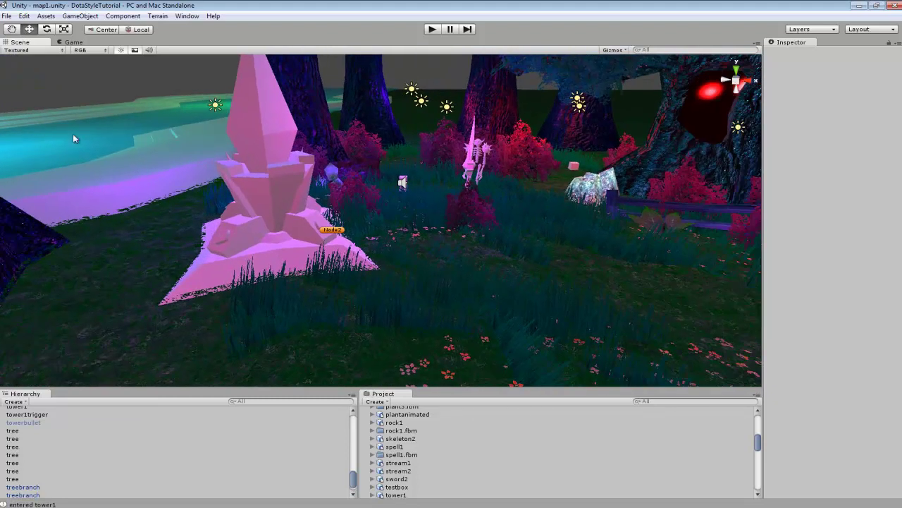
right_drag(134, 120, 284, 133)
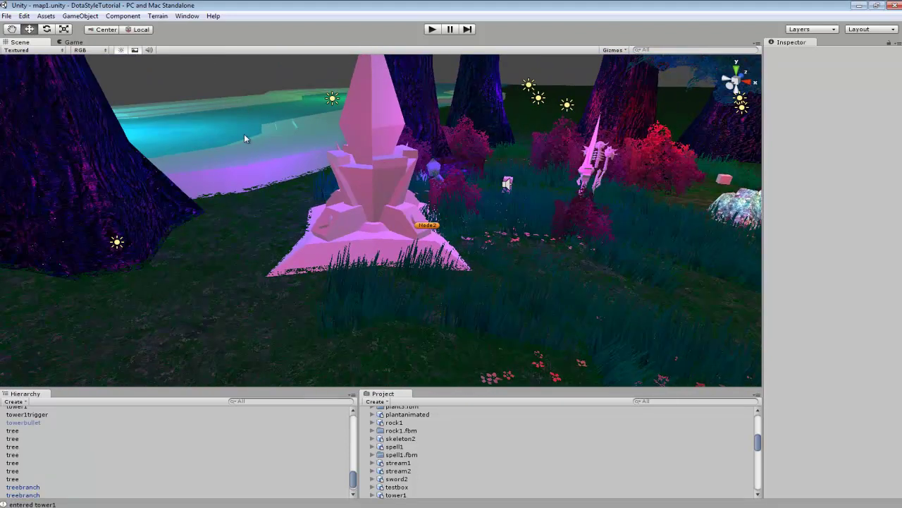
right_drag(220, 161, 196, 164)
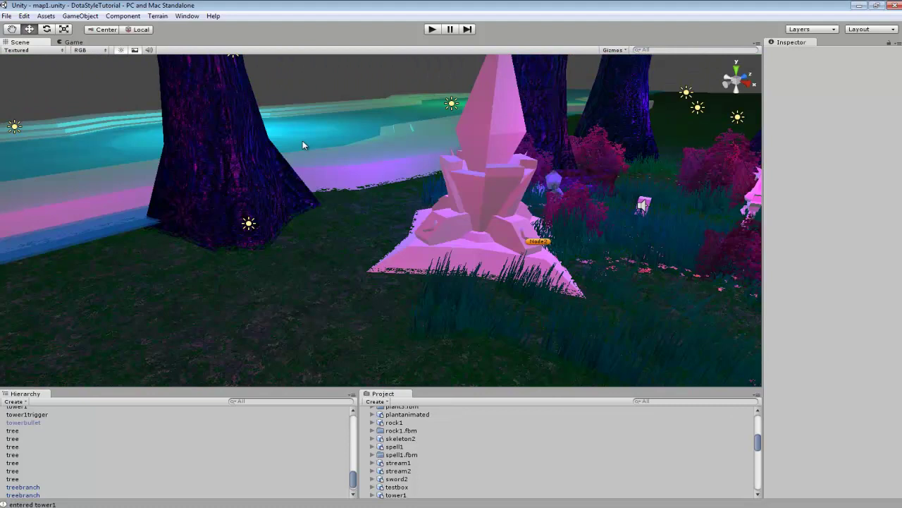
right_drag(207, 129, 705, 240)
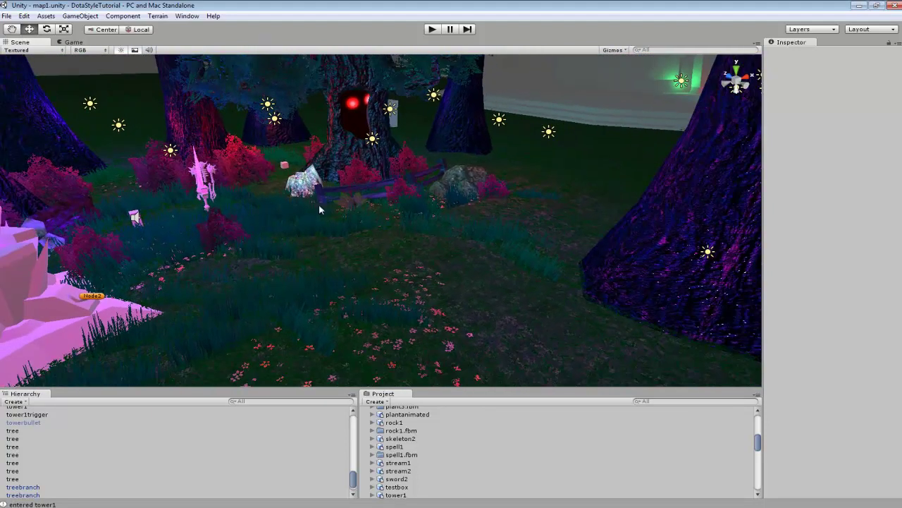
- Glance at the grey boundary wall, then fly past the crystal toward the red-eyed tree
right_drag(381, 191, 697, 159)
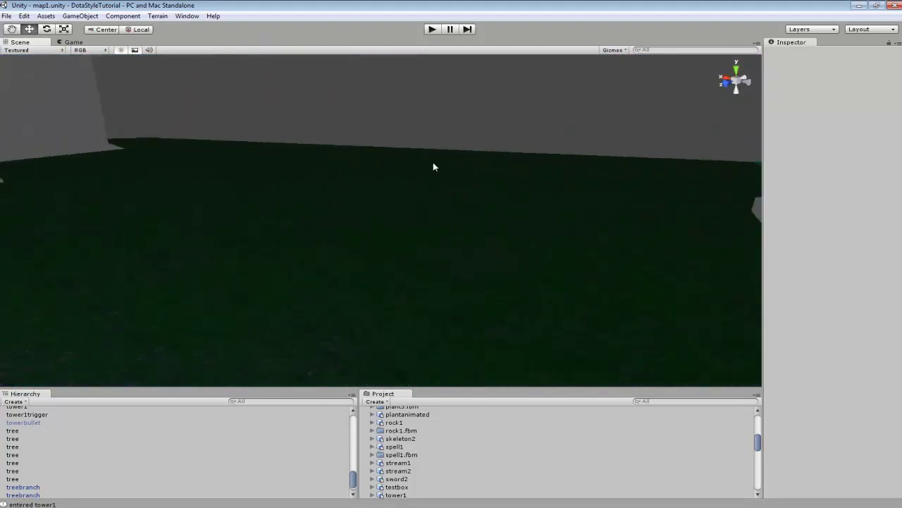
right_drag(641, 155, 268, 115)
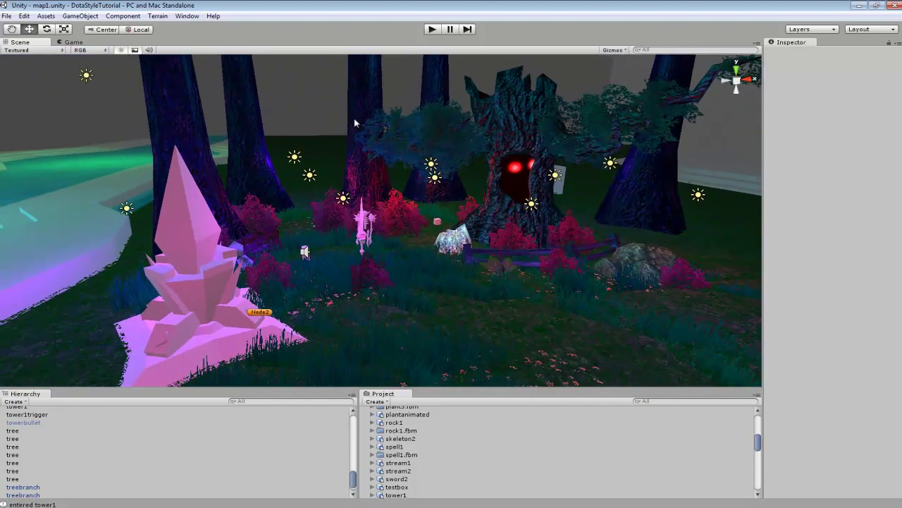
right_drag(354, 118, 403, 130)
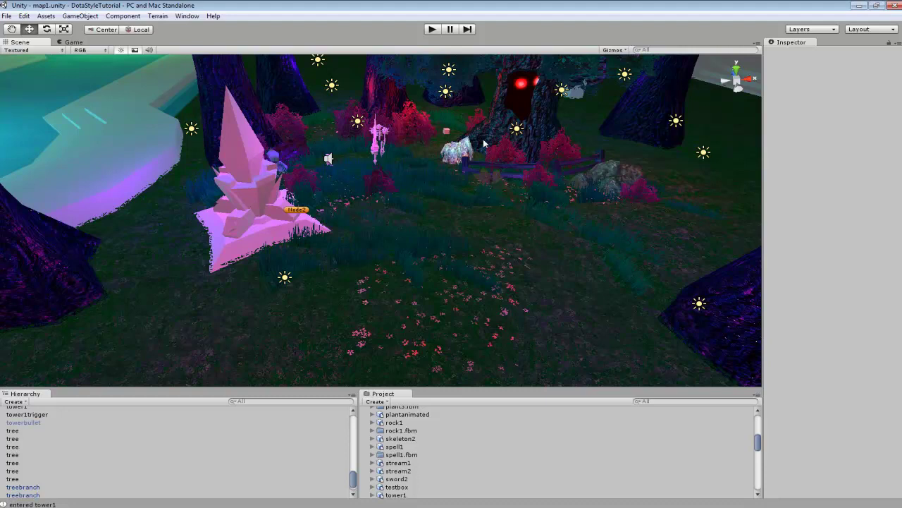
right_drag(484, 145, 492, 255)
key(w)
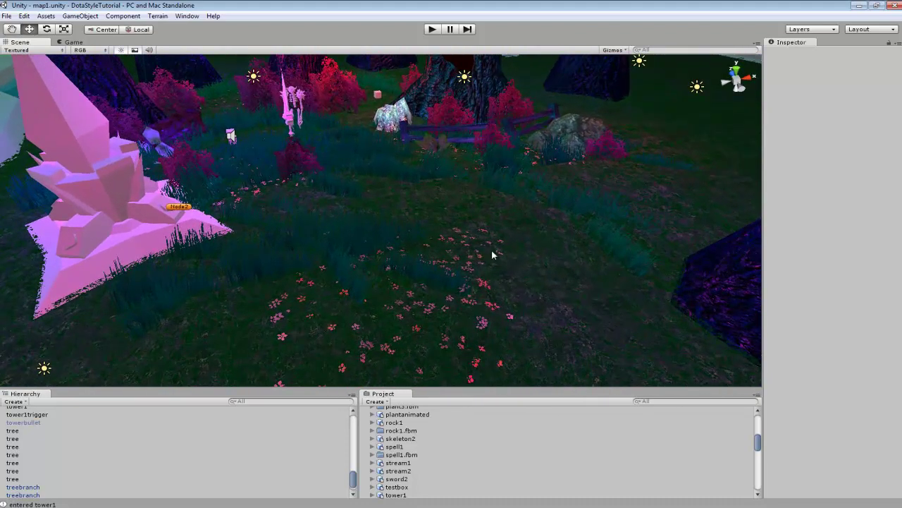
scroll(458, 240, down, 3)
right_drag(291, 186, 409, 131)
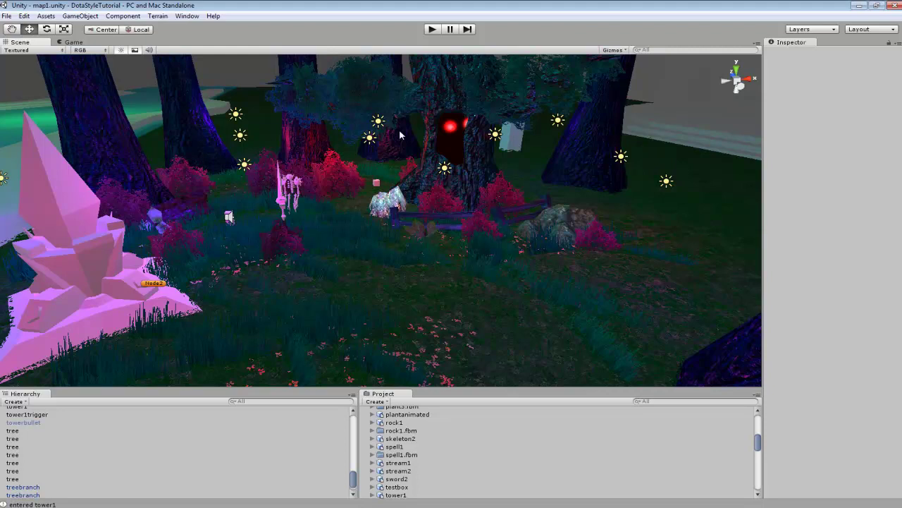
- Fly on toward the crystal and skeleton, swinging past the red-eyed tree into the forest
right_drag(414, 199, 412, 194)
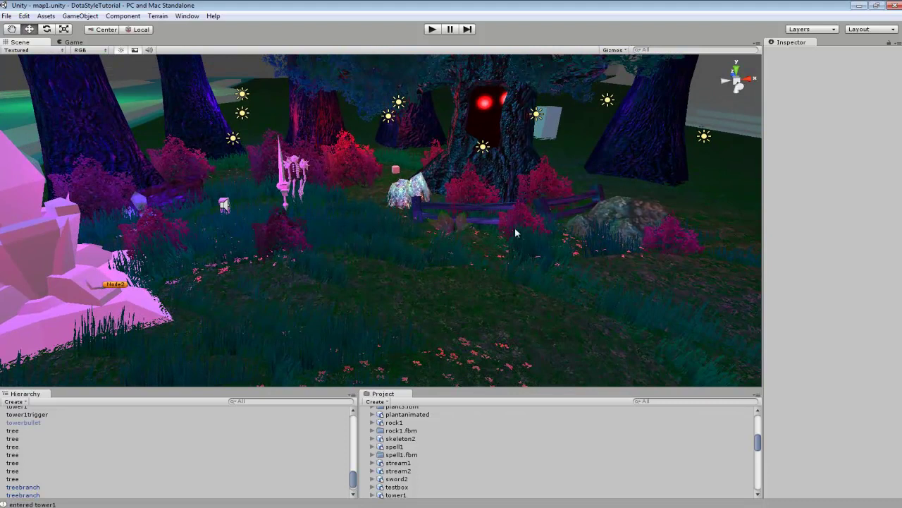
right_drag(518, 228, 476, 178)
key(w)
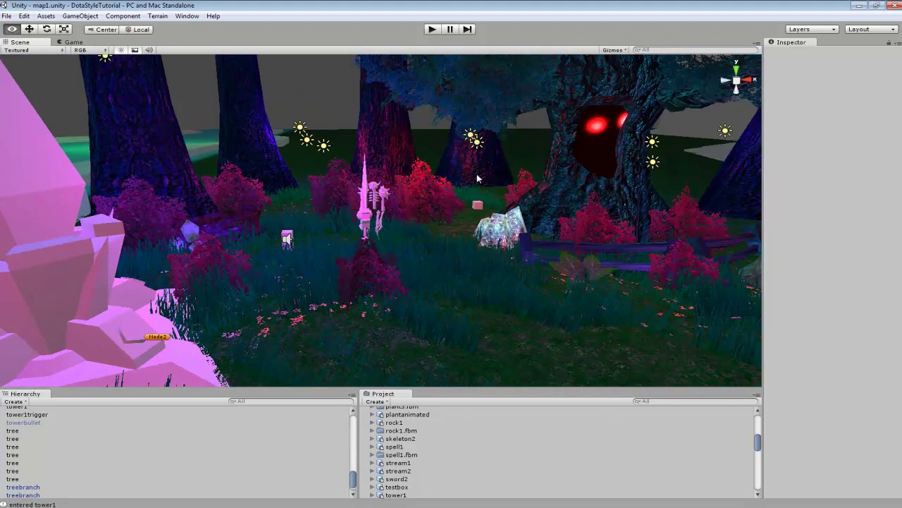
right_drag(576, 213, 574, 240)
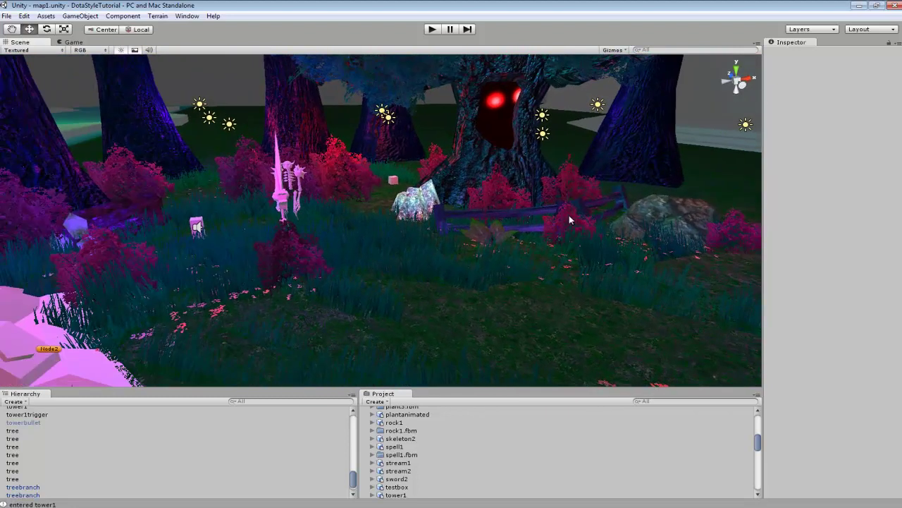
right_drag(560, 221, 520, 222)
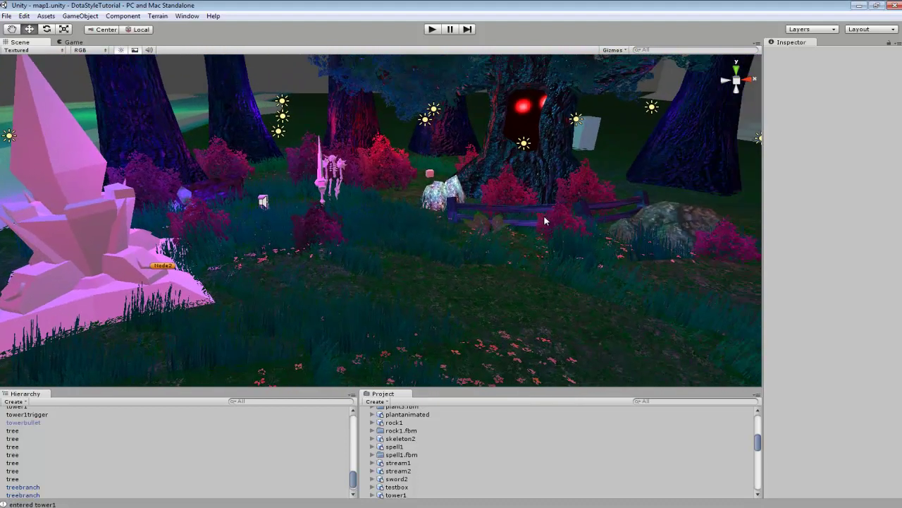
right_drag(573, 204, 426, 201)
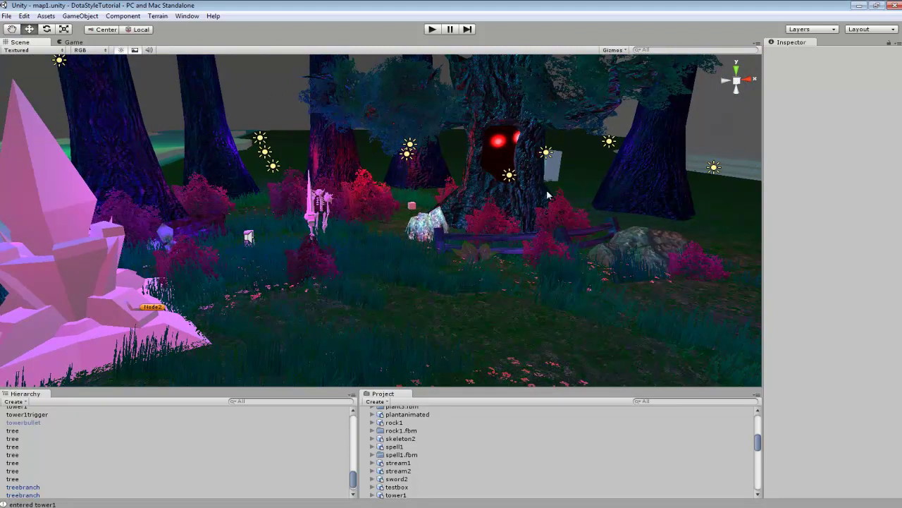
right_drag(549, 196, 546, 202)
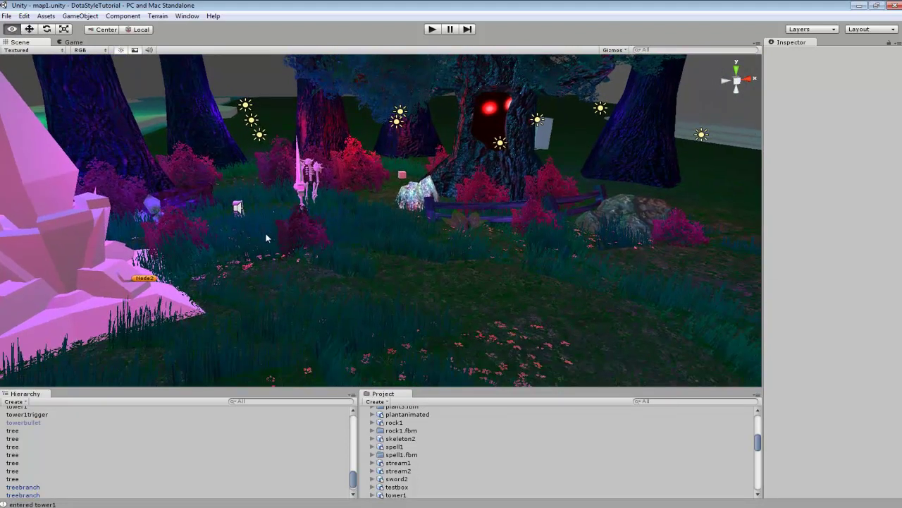
right_drag(266, 237, 354, 240)
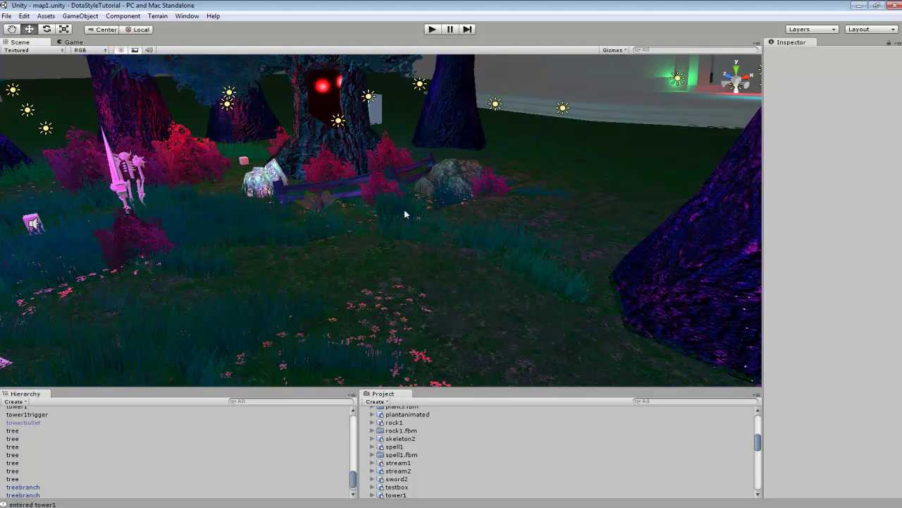
right_drag(404, 211, 116, 227)
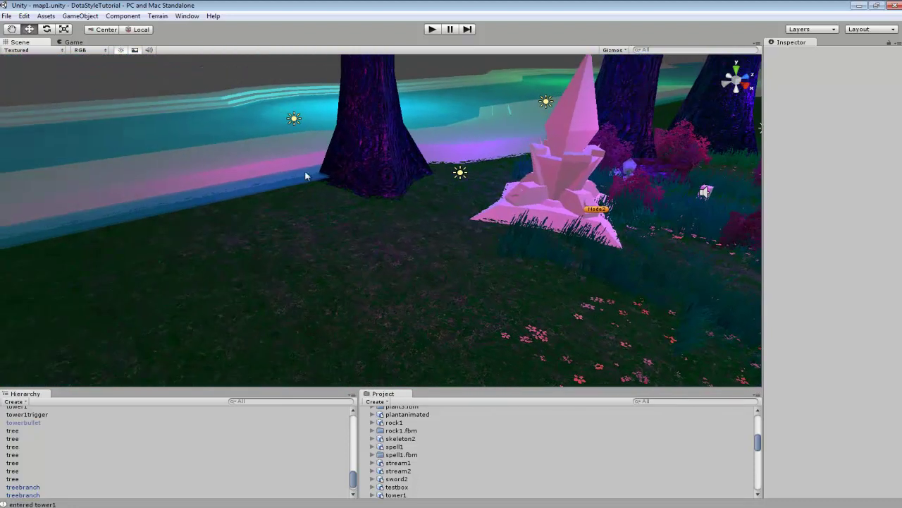
right_drag(783, 314, 899, 204)
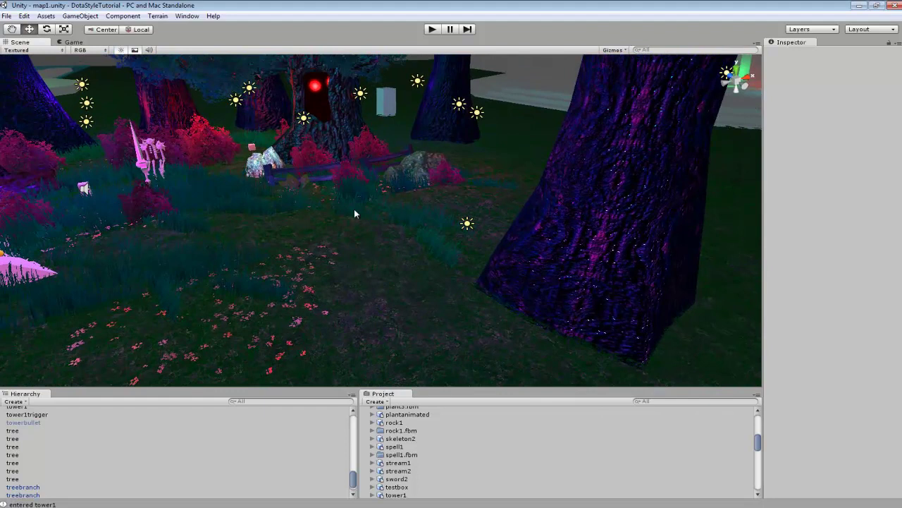
right_drag(354, 209, 289, 187)
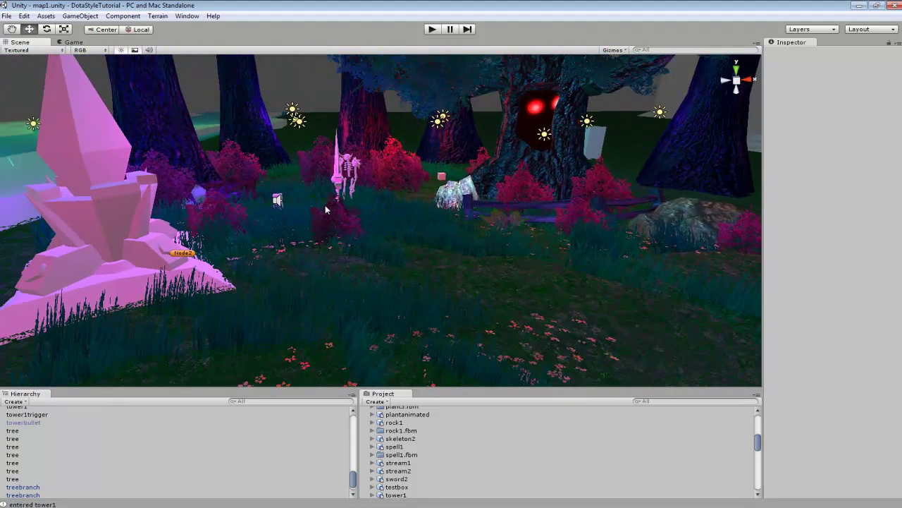
right_drag(326, 210, 336, 229)
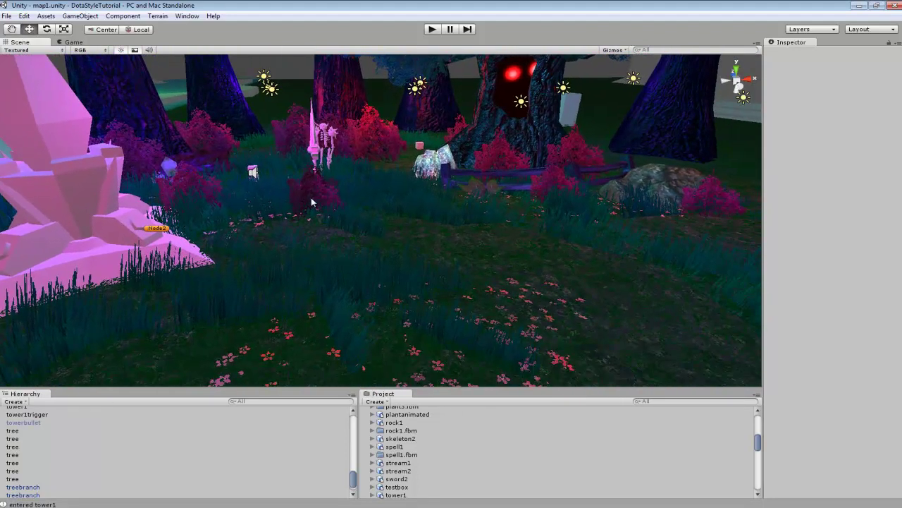
right_drag(311, 198, 408, 222)
right_drag(399, 252, 351, 188)
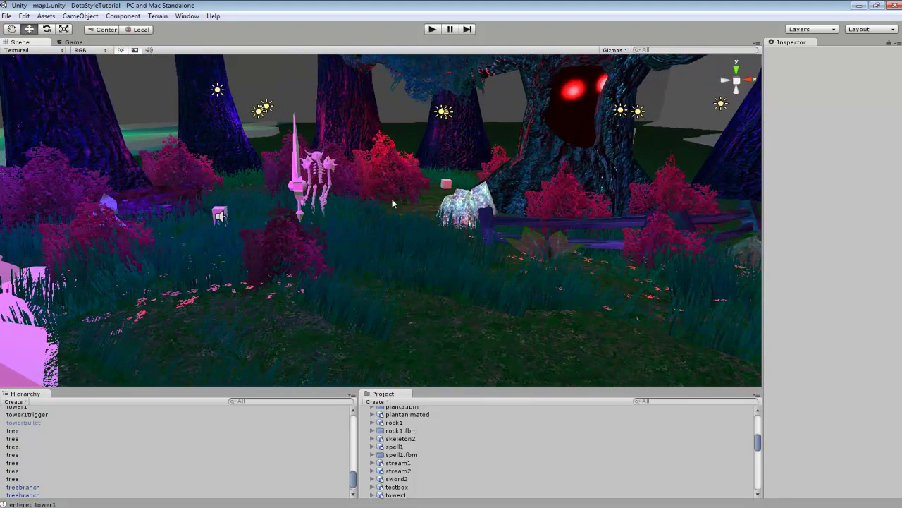
mouse_move(468, 205)
right_down()
mouse_move(484, 204)
mouse_move(447, 197)
mouse_move(627, 205)
mouse_move(465, 199)
mouse_move(451, 215)
mouse_move(458, 204)
right_up()
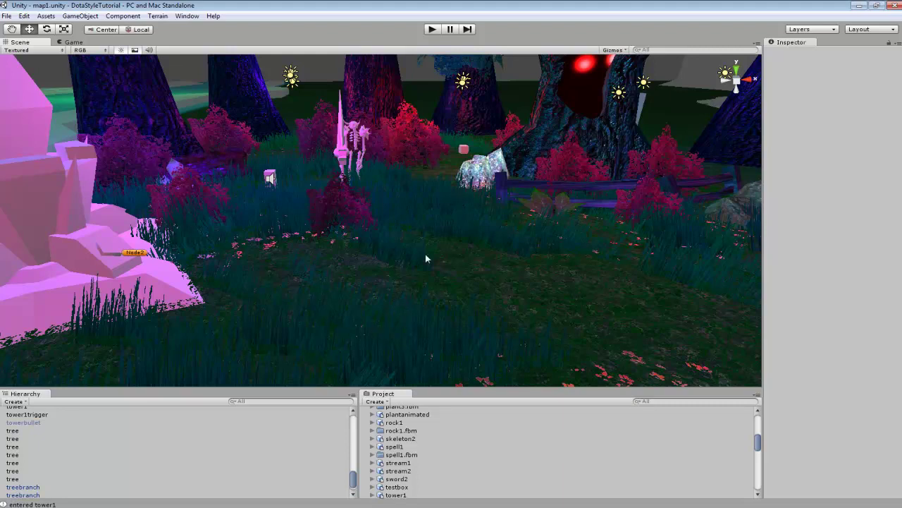
right_drag(398, 257, 415, 228)
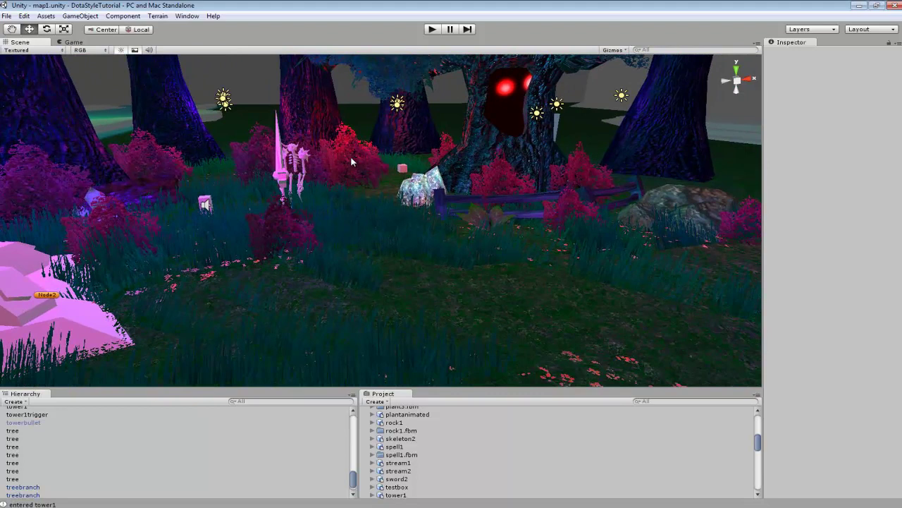
right_drag(370, 153, 296, 203)
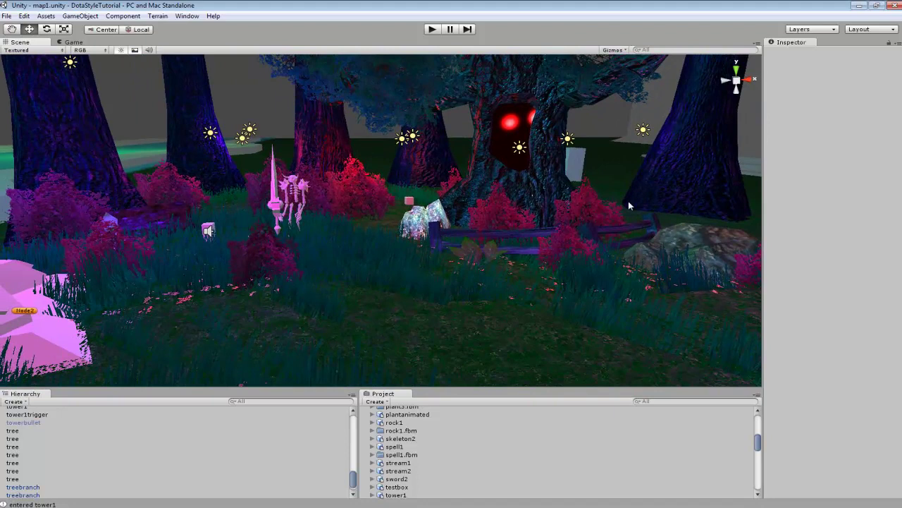
right_drag(628, 201, 386, 248)
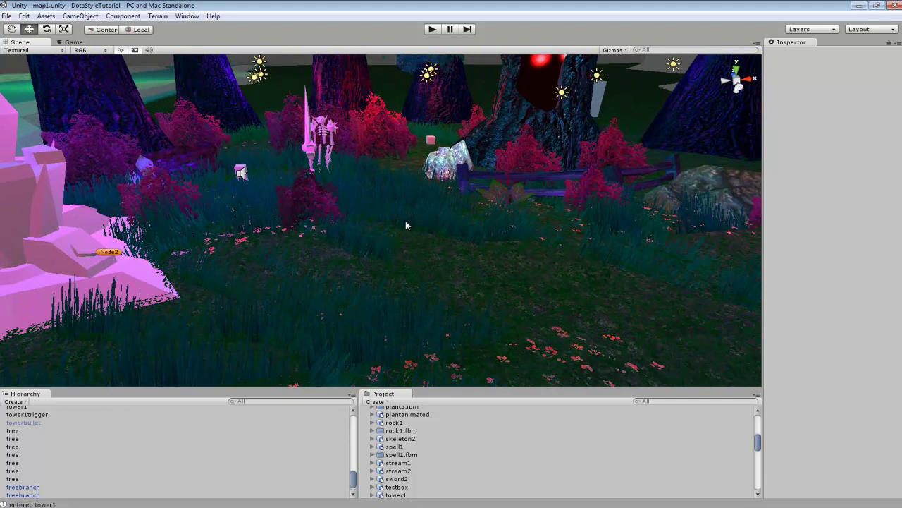
right_drag(406, 225, 432, 224)
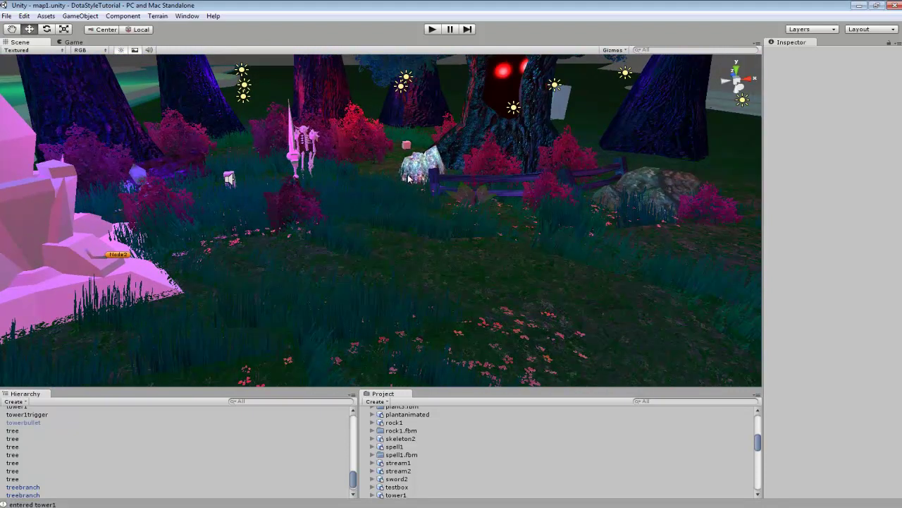
scroll(448, 181, up, 2)
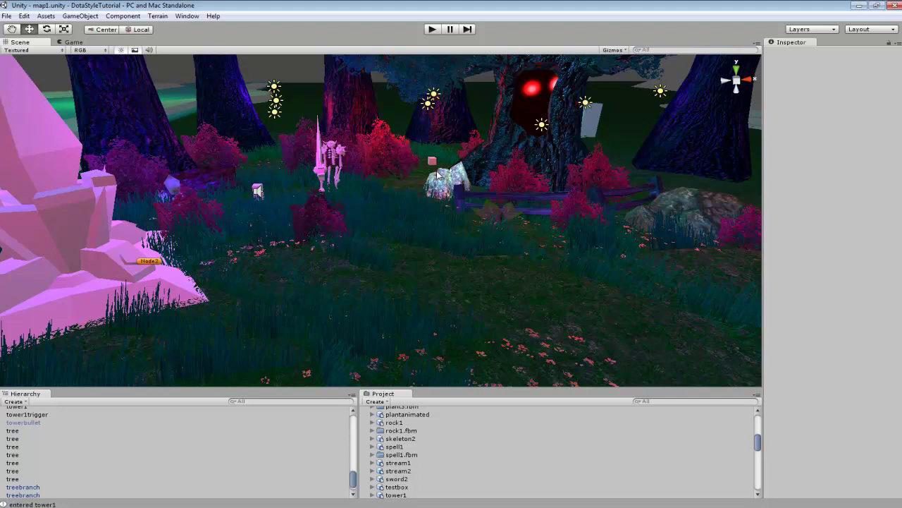
right_drag(438, 174, 373, 131)
right_drag(364, 291, 371, 308)
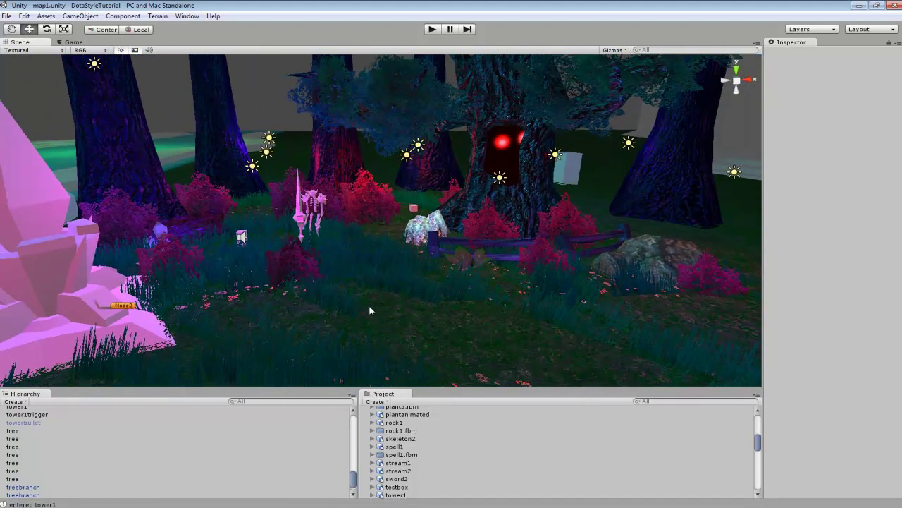
right_drag(602, 149, 528, 181)
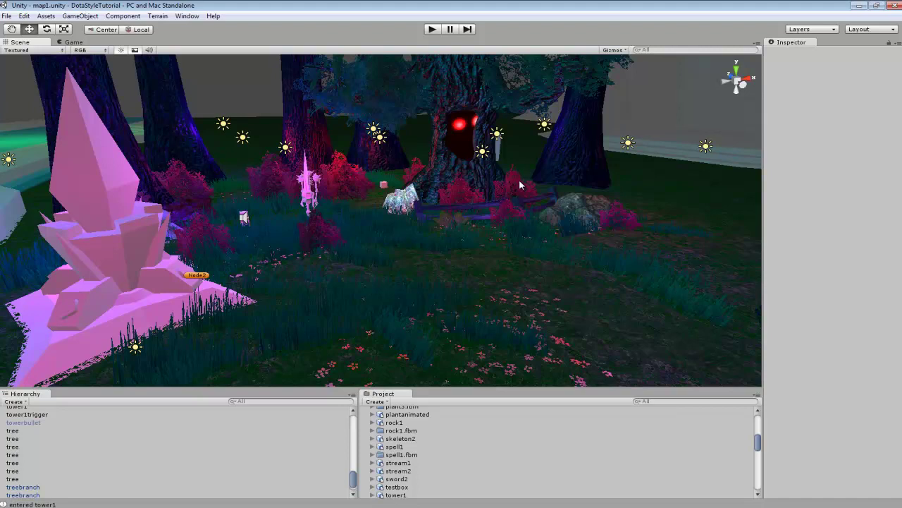
right_drag(479, 212, 439, 201)
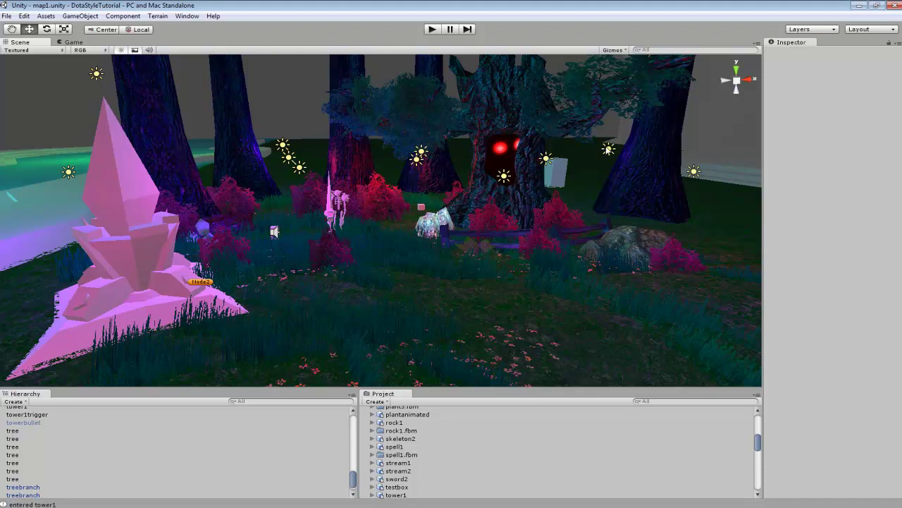
right_drag(438, 201, 434, 160)
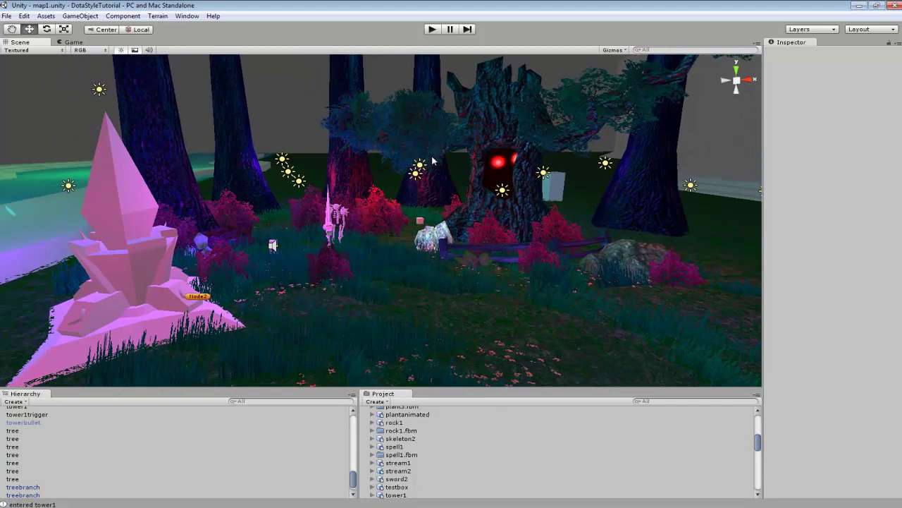
right_drag(433, 161, 414, 168)
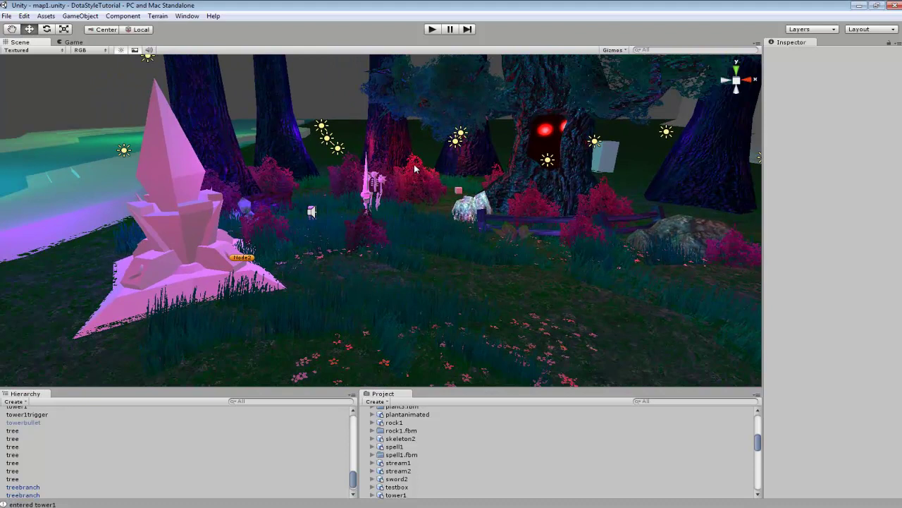
right_drag(415, 168, 395, 167)
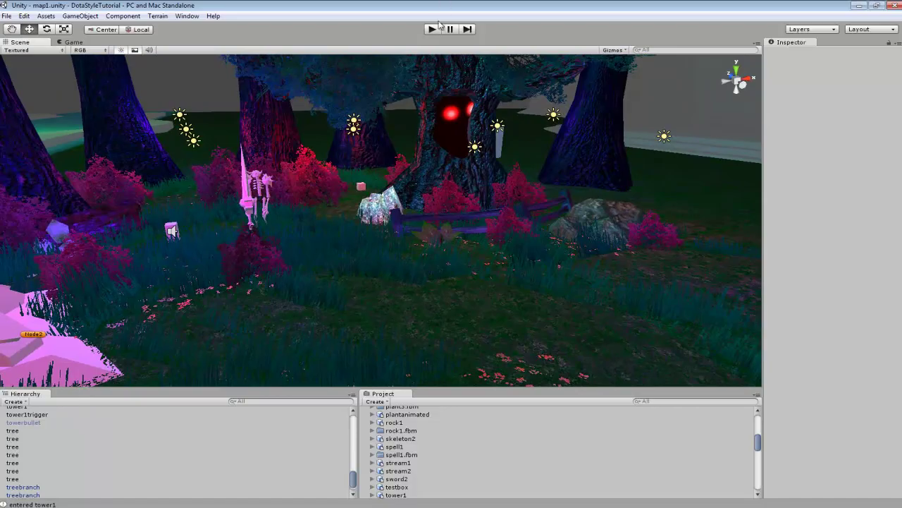
- Run the map1 level in Play mode to watch the hero and minions in the Game view
click(430, 29)
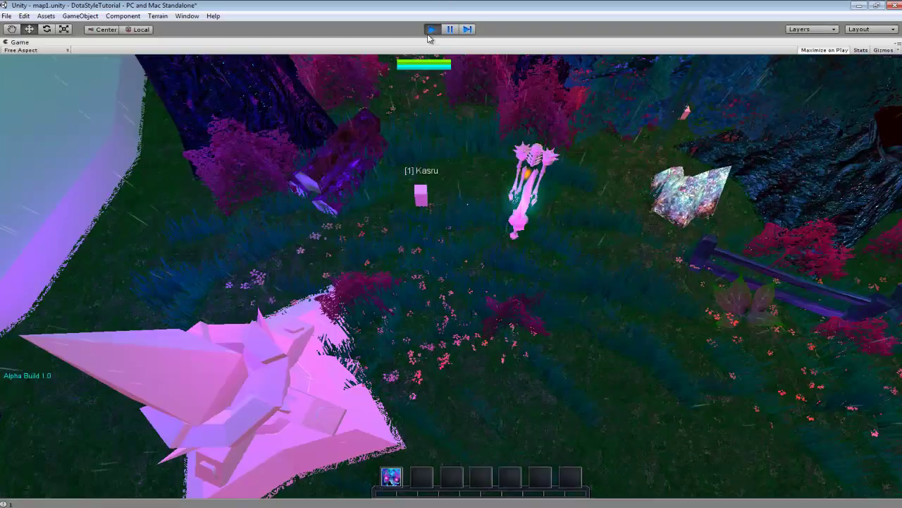